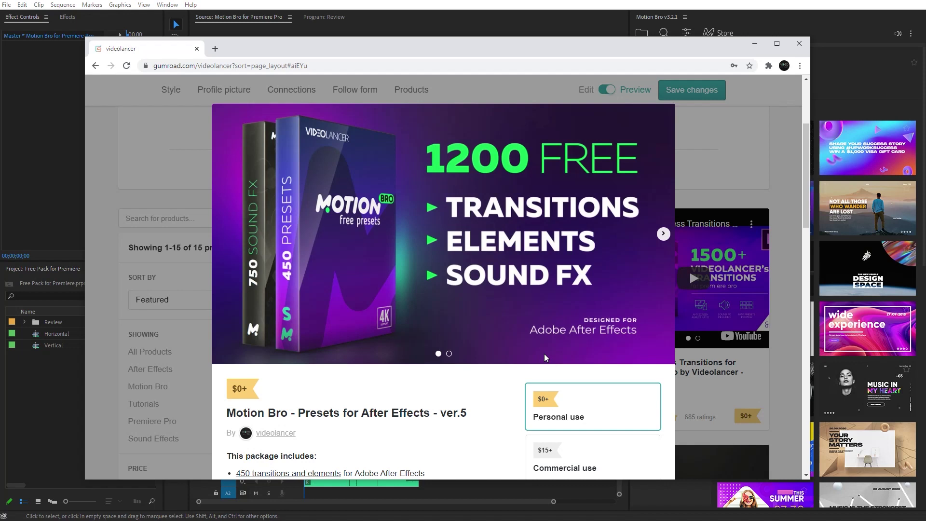
- Close the After Effects presets product and open Motion Bro - Presets for Premiere Pro ver.1
{"action": "left_click", "coordinate": [709, 204]}
{"action": "left_click", "coordinate": [515, 370]}
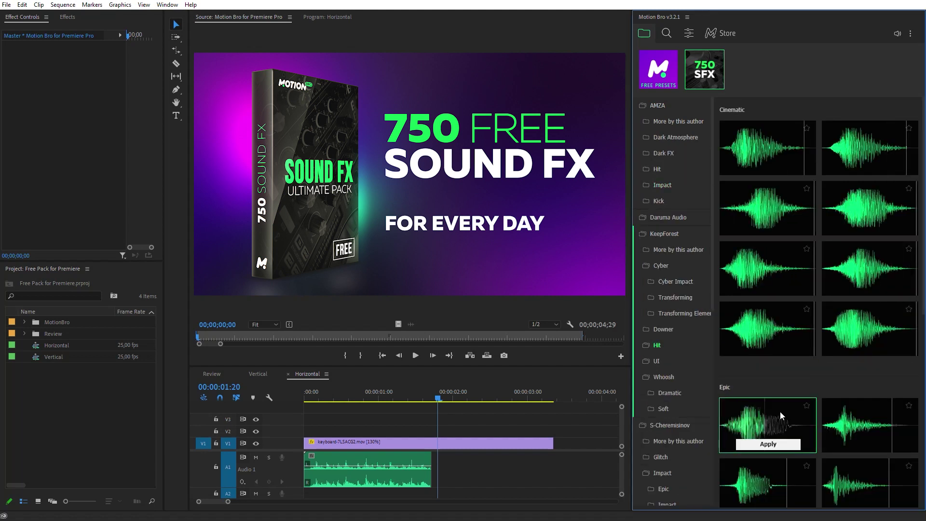
{"action": "scroll", "coordinate": [780, 415], "scroll_direction": "down", "scroll_amount": 3}
{"action": "scroll", "coordinate": [845, 306], "scroll_direction": "down", "scroll_amount": 5}
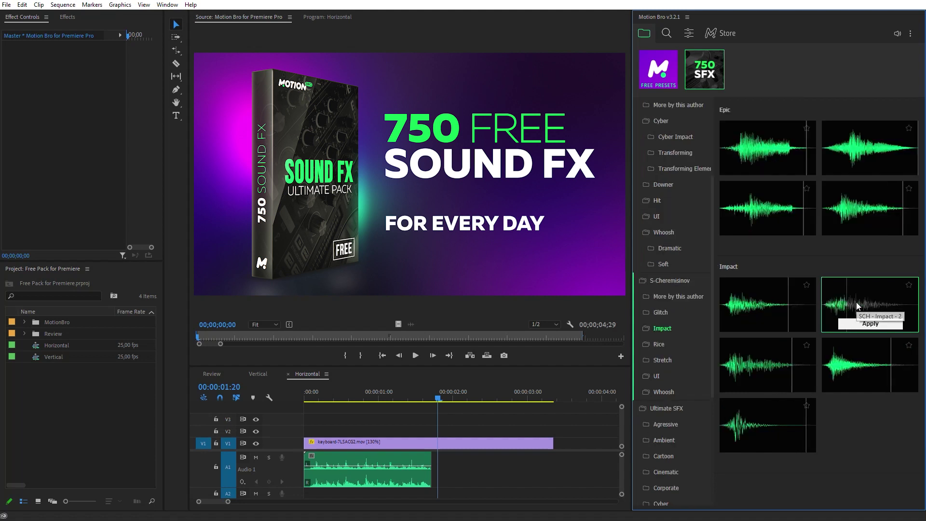
{"action": "scroll", "coordinate": [759, 428], "scroll_direction": "down", "scroll_amount": 5}
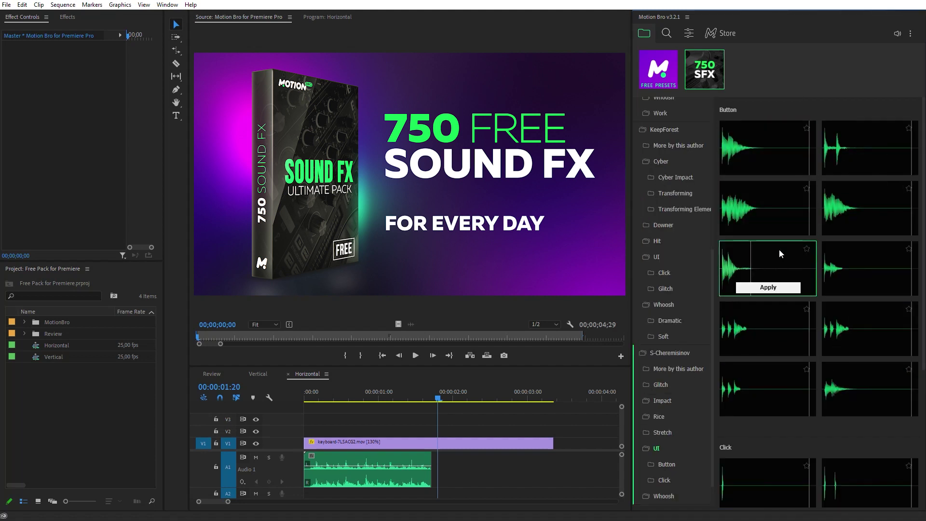
{"action": "scroll", "coordinate": [753, 154], "scroll_direction": "down", "scroll_amount": 4}
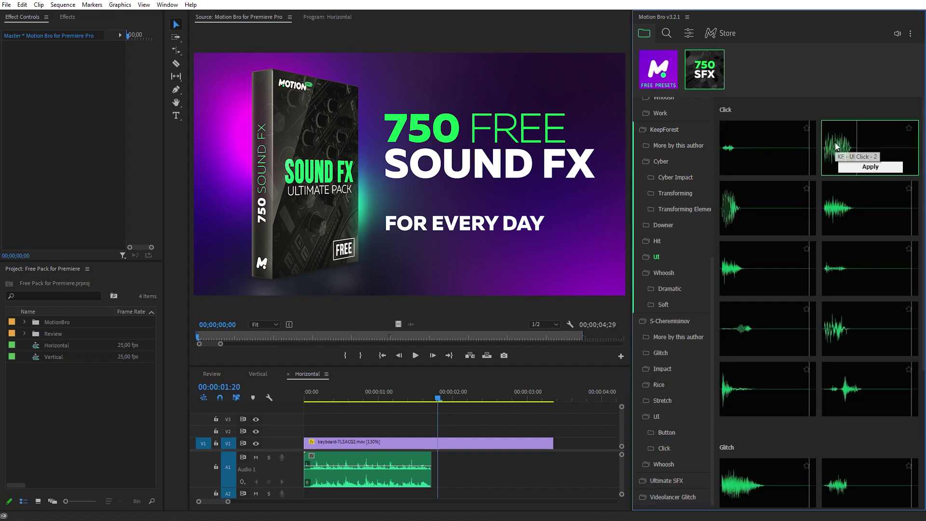
{"action": "scroll", "coordinate": [851, 209], "scroll_direction": "up", "scroll_amount": 3}
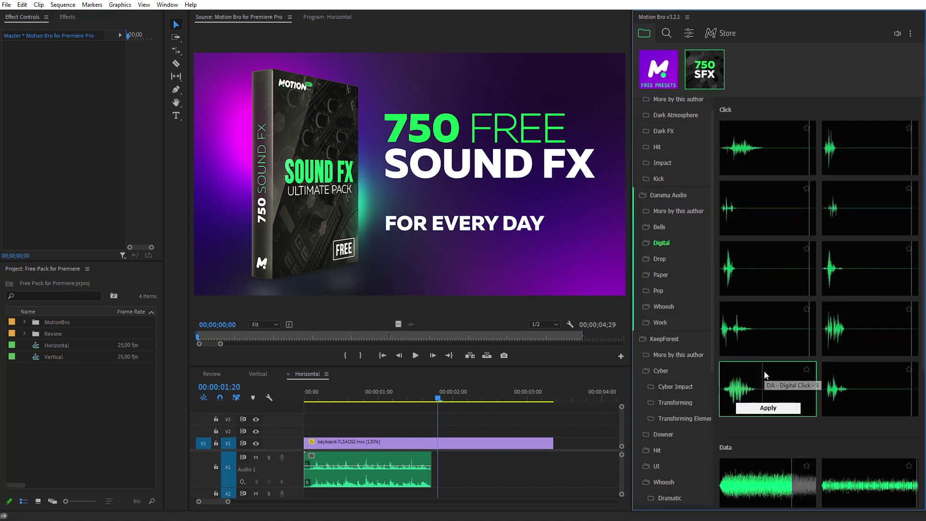
{"action": "scroll", "coordinate": [734, 382], "scroll_direction": "down", "scroll_amount": 5}
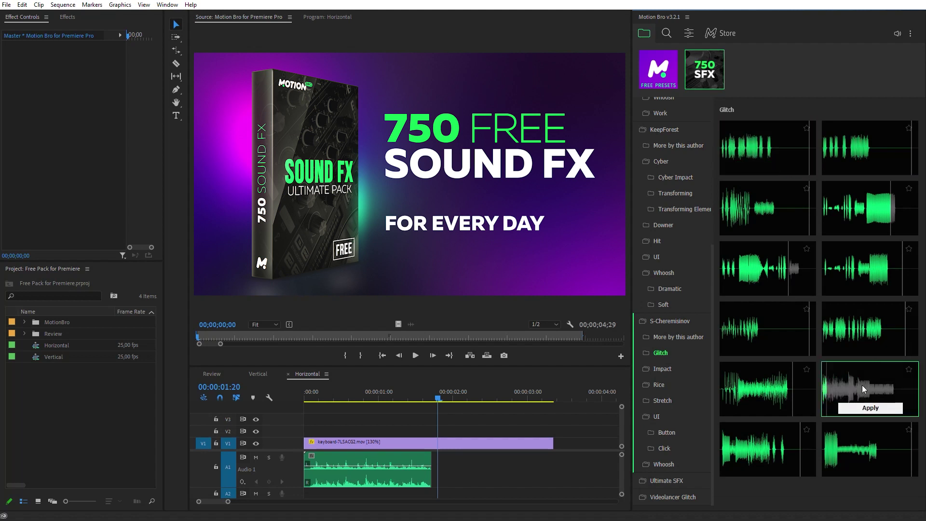
{"action": "scroll", "coordinate": [836, 327], "scroll_direction": "down", "scroll_amount": 3}
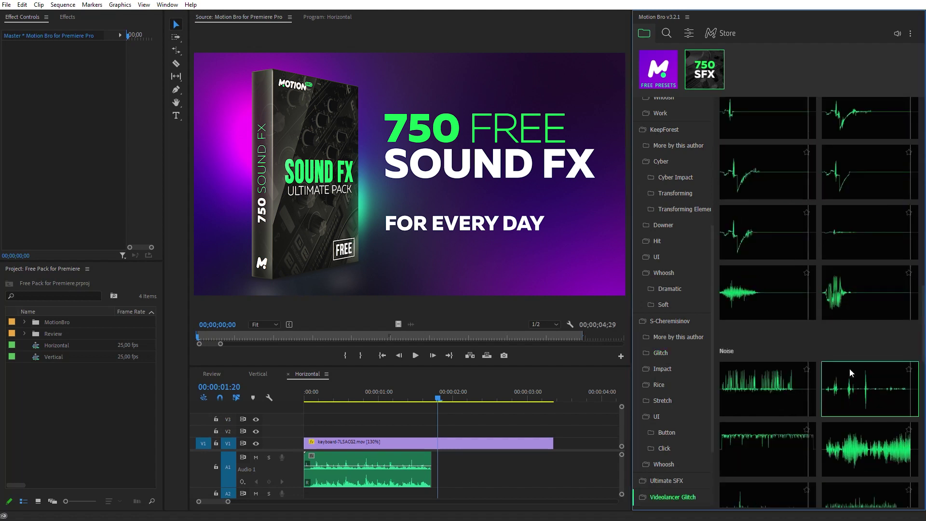
{"action": "scroll", "coordinate": [761, 158], "scroll_direction": "down", "scroll_amount": 3}
{"action": "scroll", "coordinate": [762, 157], "scroll_direction": "up", "scroll_amount": 3}
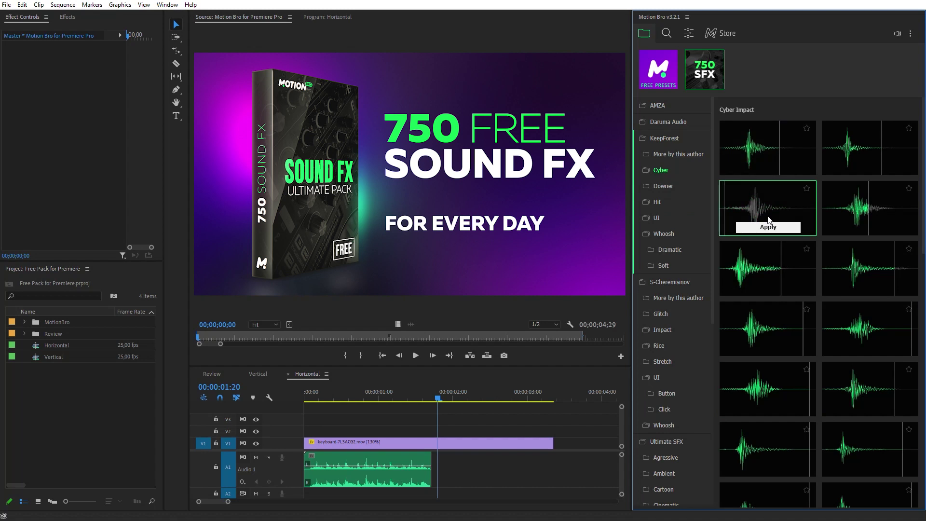
{"action": "scroll", "coordinate": [770, 285], "scroll_direction": "up", "scroll_amount": 5}
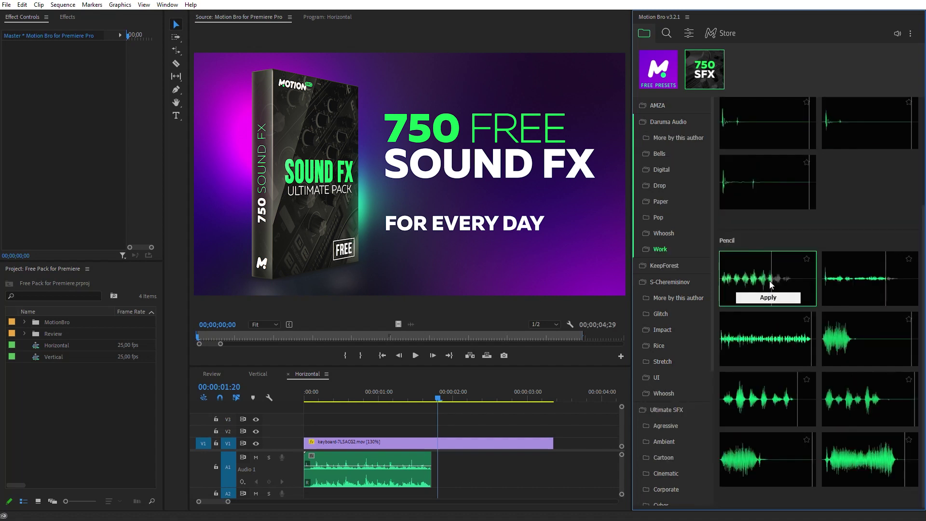
{"action": "scroll", "coordinate": [755, 140], "scroll_direction": "up", "scroll_amount": 5}
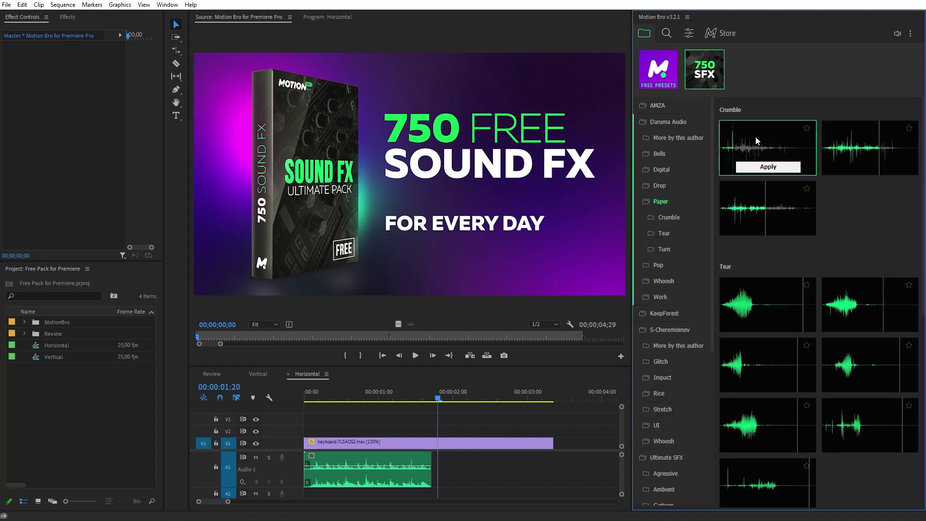
{"action": "scroll", "coordinate": [754, 299], "scroll_direction": "down", "scroll_amount": 10}
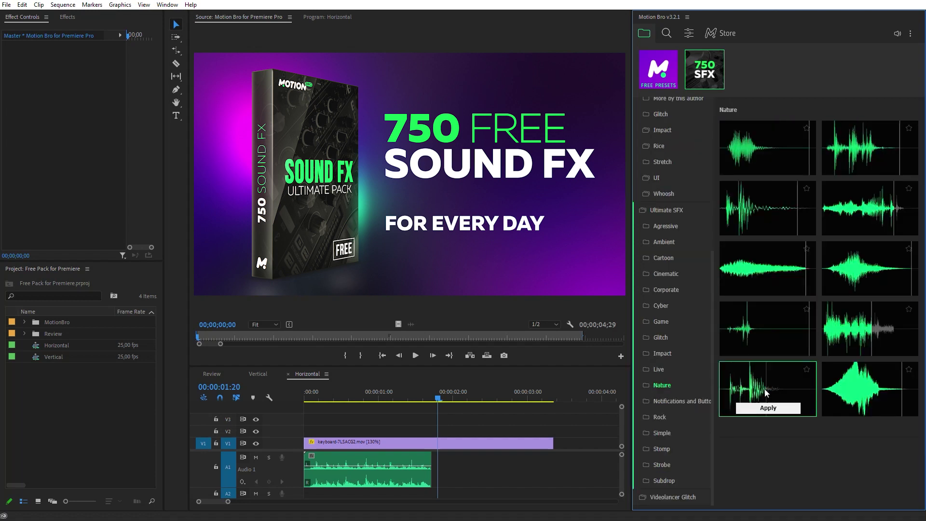
{"action": "scroll", "coordinate": [764, 388], "scroll_direction": "up", "scroll_amount": 10}
{"action": "mouse_move", "coordinate": [767, 147]}
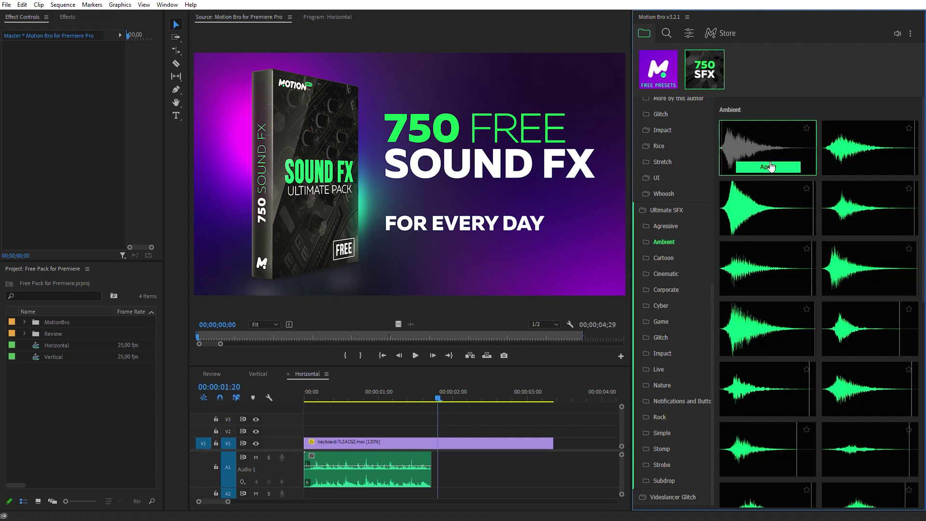
{"action": "scroll", "coordinate": [770, 167], "scroll_direction": "down", "scroll_amount": 3}
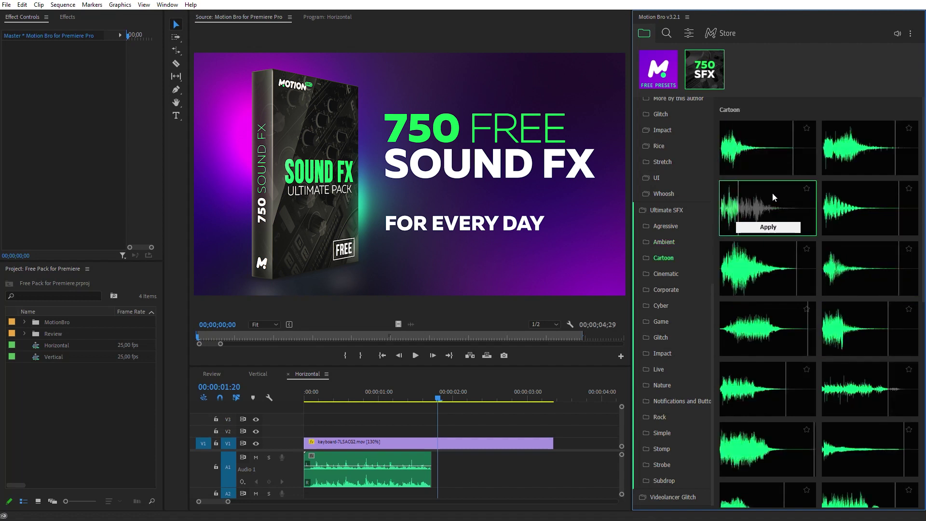
{"action": "scroll", "coordinate": [781, 339], "scroll_direction": "down", "scroll_amount": 5}
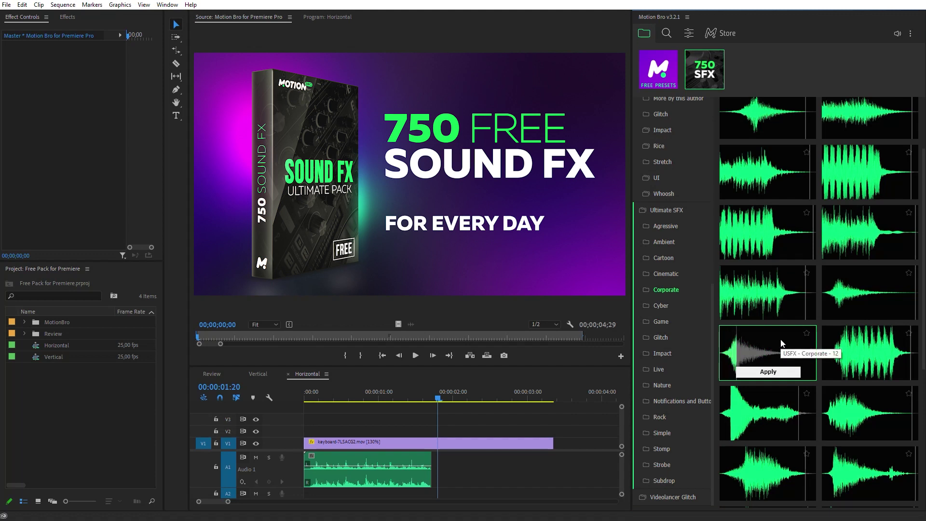
{"action": "scroll", "coordinate": [766, 265], "scroll_direction": "down", "scroll_amount": 10}
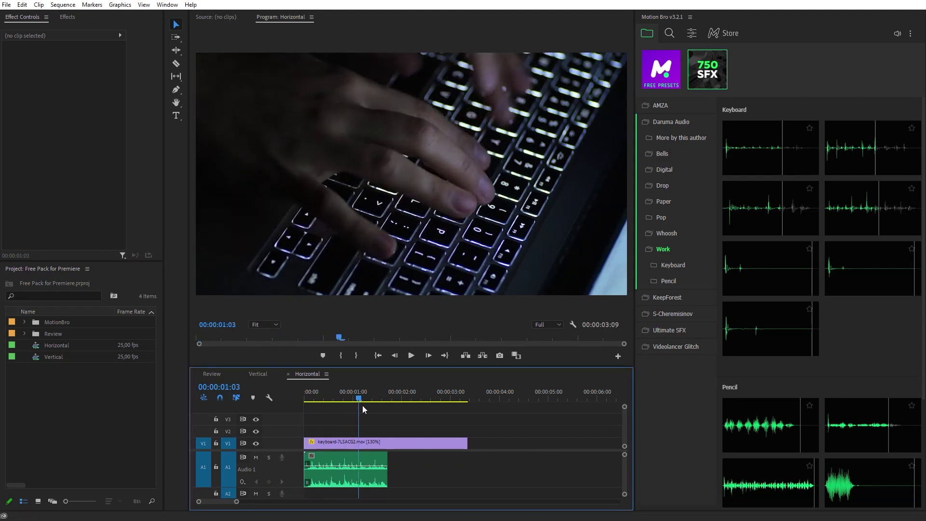
- Add a Motion Bro keyboard typing sound at 00:00:01:19 and play it back from the start
{"action": "left_click_drag", "start_coordinate": [306, 402], "coordinate": [390, 405]}
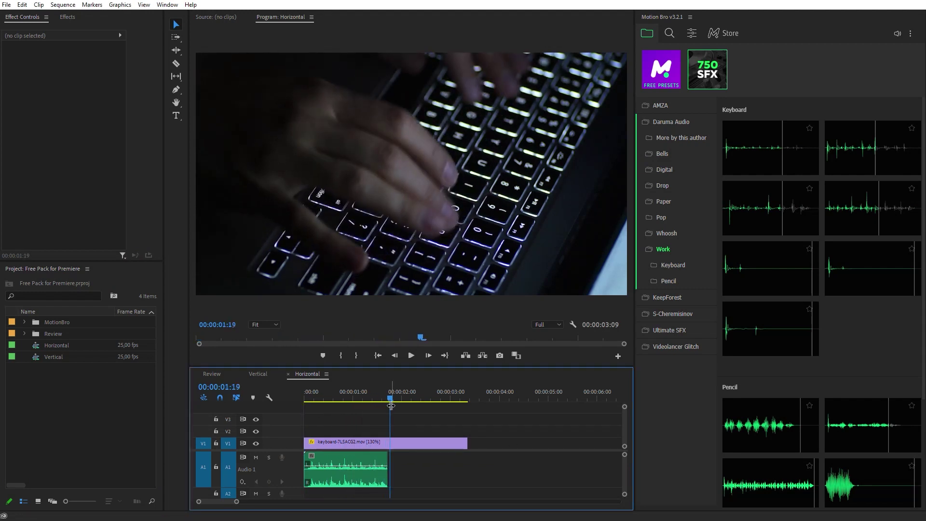
{"action": "left_click", "coordinate": [756, 232]}
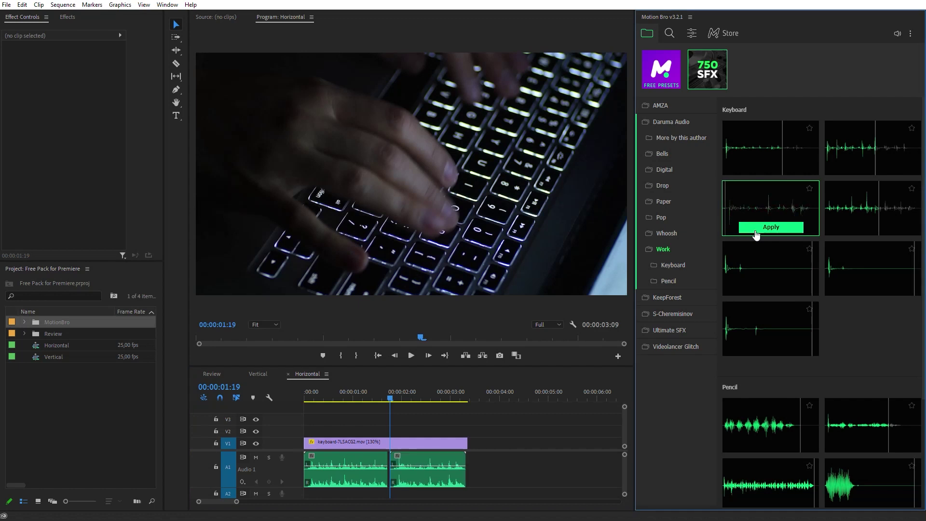
{"action": "left_click", "coordinate": [422, 434]}
{"action": "key", "text": "Home"}
{"action": "key", "text": "space"}
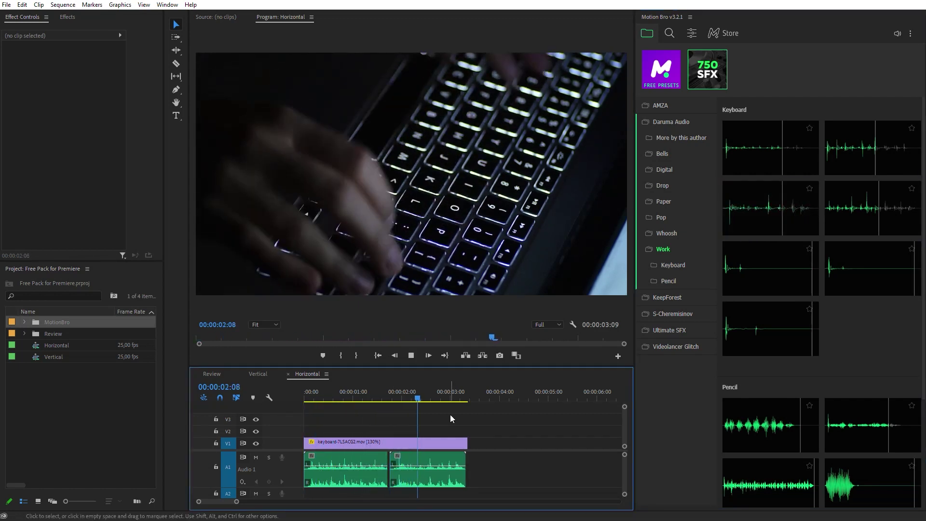
{"action": "key", "text": "space"}
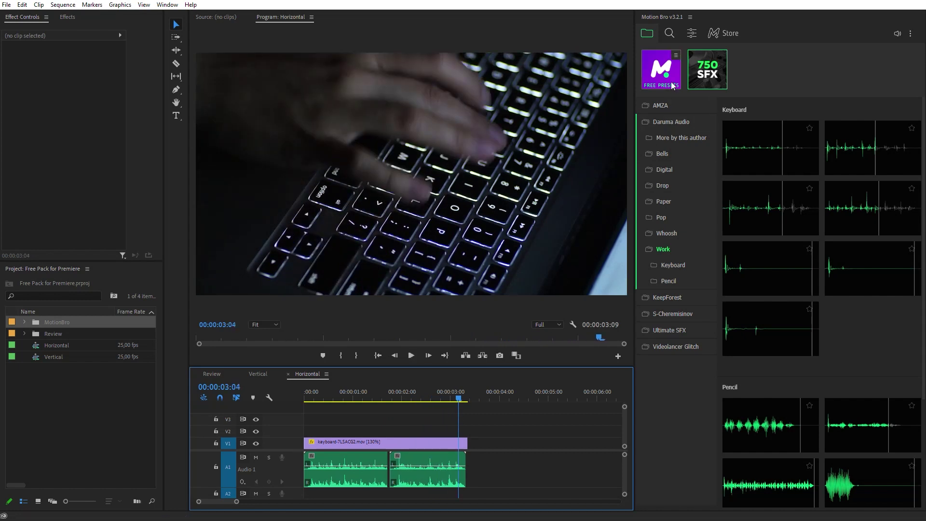
- Change 'Your story matters' to 'Subscribe to my channel', put carpenter footage in YOUR MEDIA HERE, and preview
{"action": "left_click", "coordinate": [673, 86]}
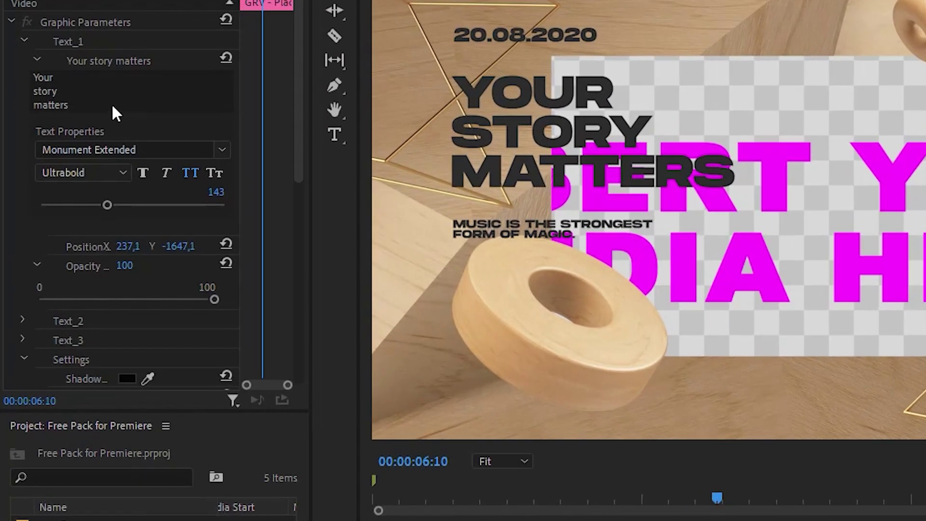
{"action": "triple_click", "coordinate": [50, 96]}
{"action": "type", "text": "Subscribe"}
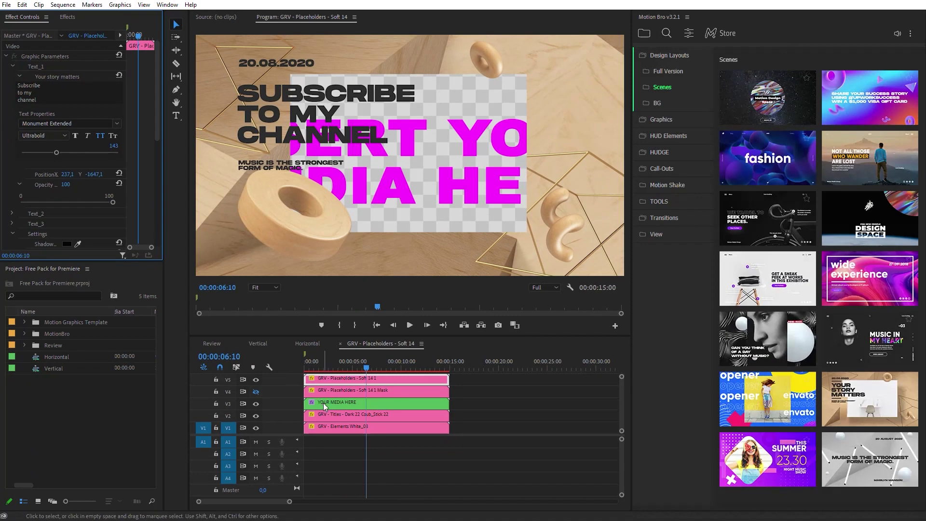
{"action": "double_click", "coordinate": [324, 406]}
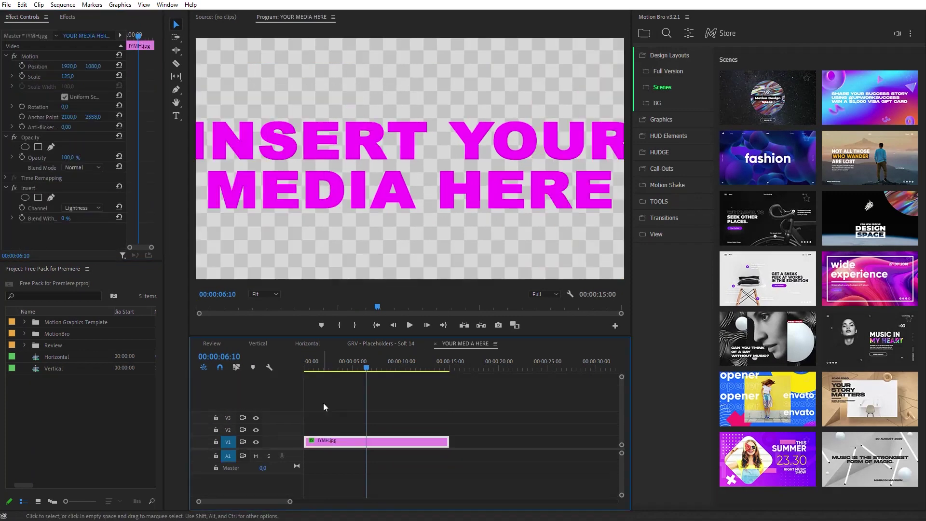
{"action": "key", "text": "Delete"}
{"action": "left_click_drag", "start_coordinate": [63, 356], "coordinate": [322, 441]}
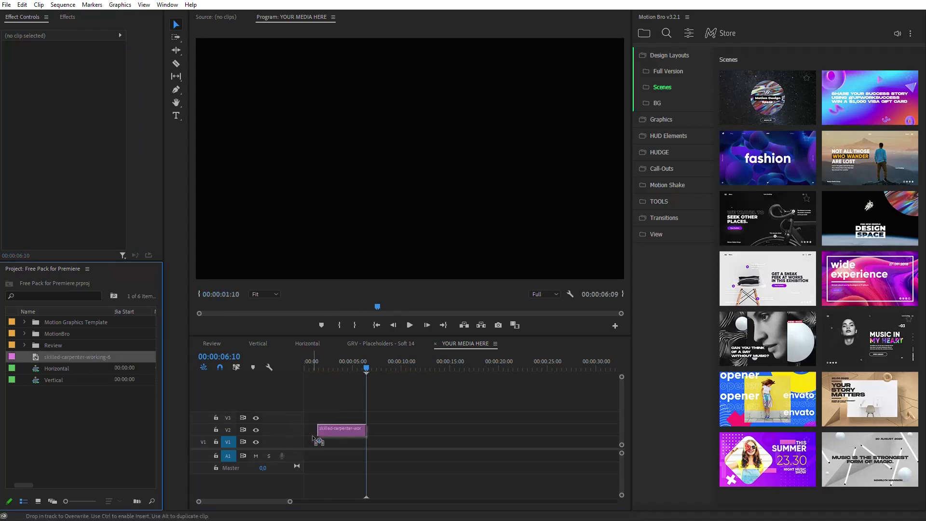
{"action": "left_click_drag", "start_coordinate": [446, 441], "coordinate": [522, 442]}
{"action": "left_click", "coordinate": [380, 342]}
{"action": "key", "text": "space"}
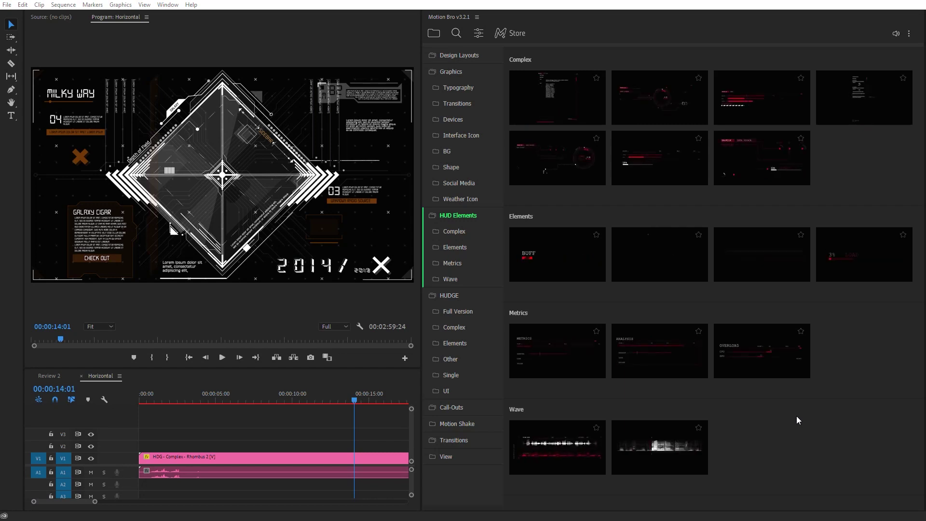
- Browse the HUDGE Complex, Elements, Single and UI collections in Motion Bro
{"action": "left_click", "coordinate": [464, 327]}
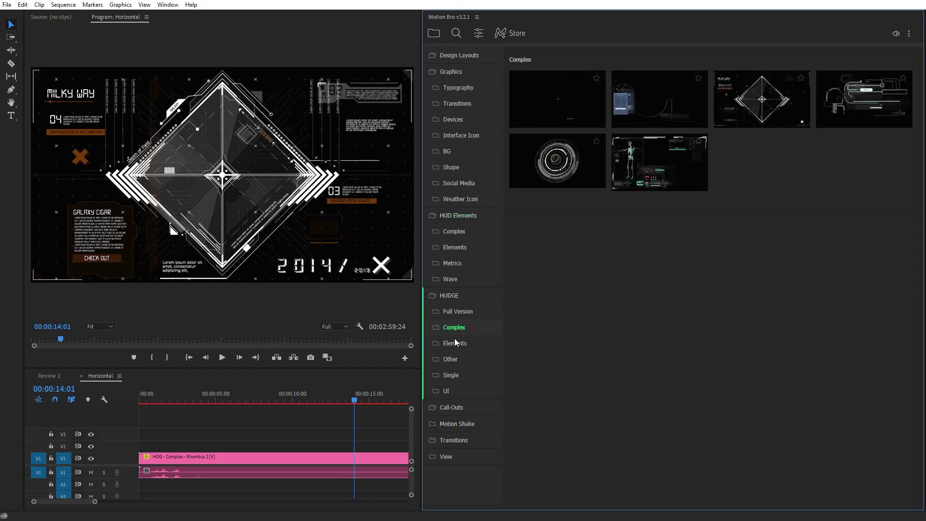
{"action": "left_click", "coordinate": [454, 345]}
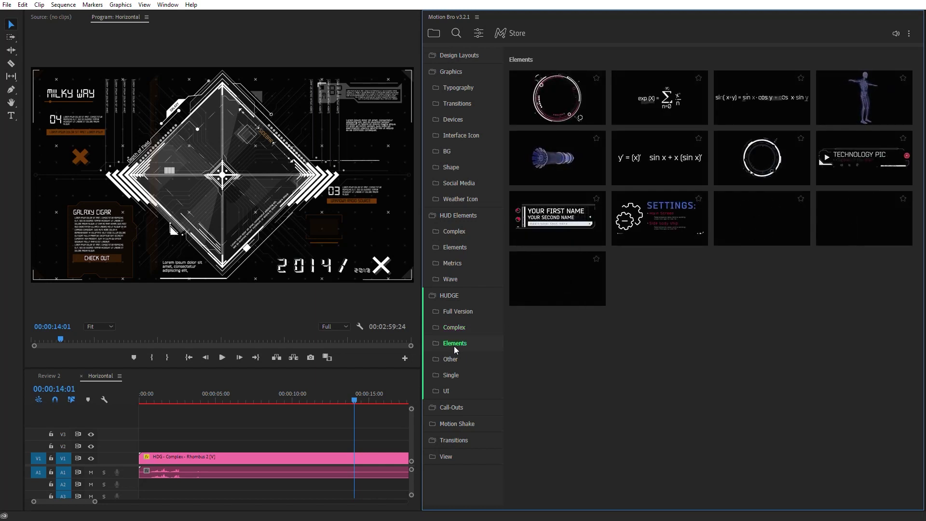
{"action": "left_click", "coordinate": [457, 370]}
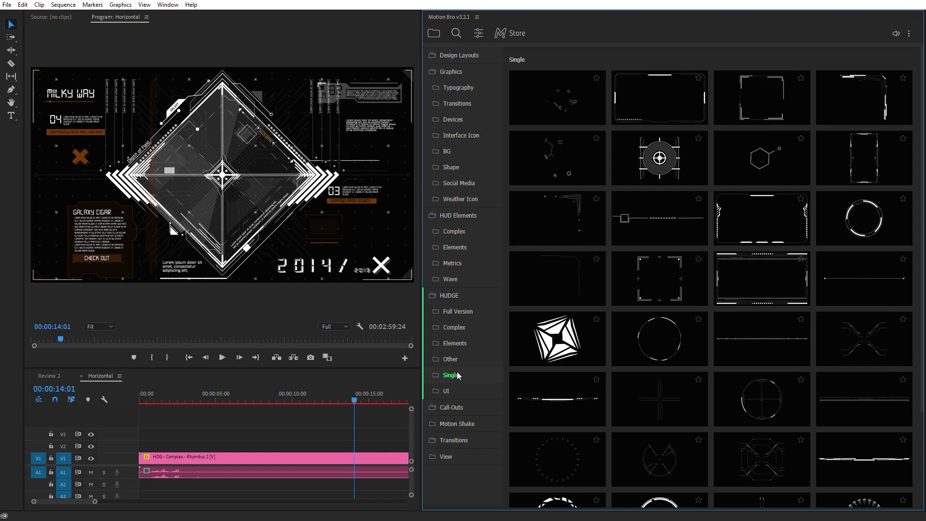
{"action": "left_click", "coordinate": [454, 388]}
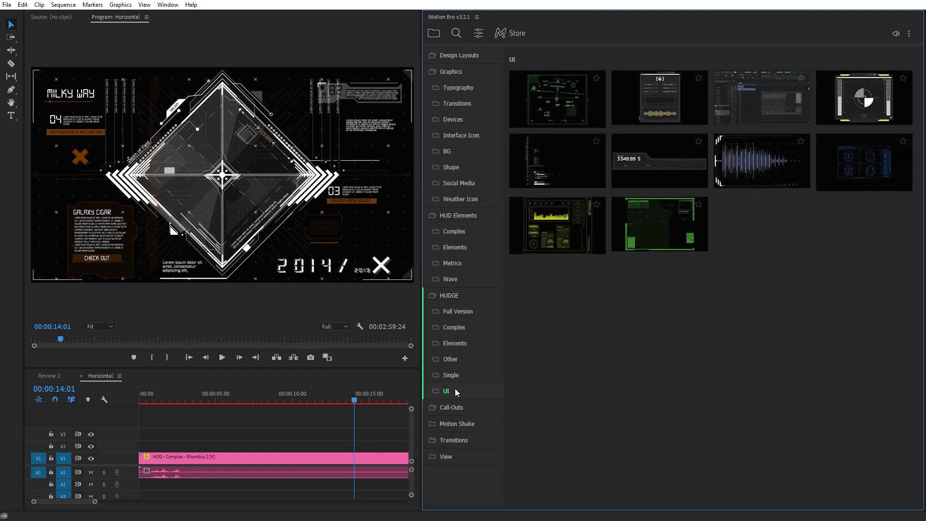
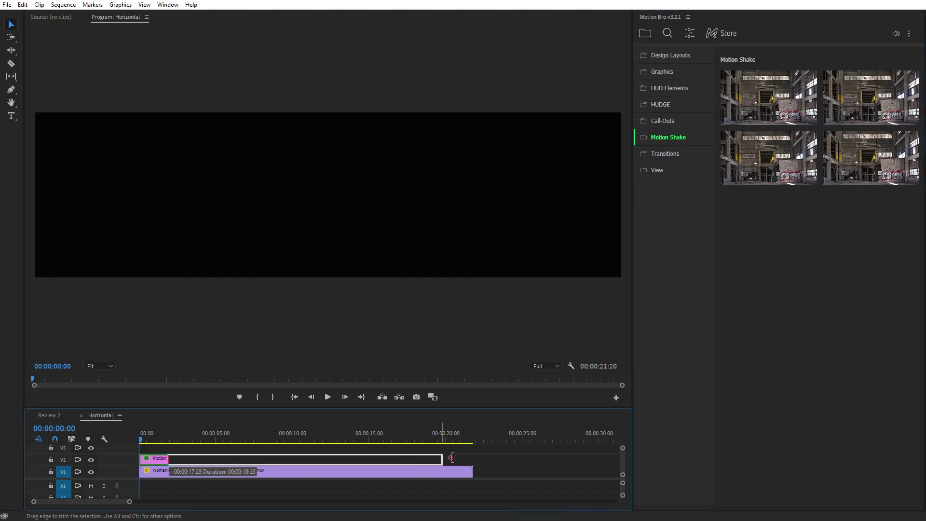
- Extend the V2 Motion shake layer to the end of the street clip and preview it
{"action": "left_click_drag", "start_coordinate": [165, 458], "coordinate": [483, 456]}
{"action": "key", "text": "space"}
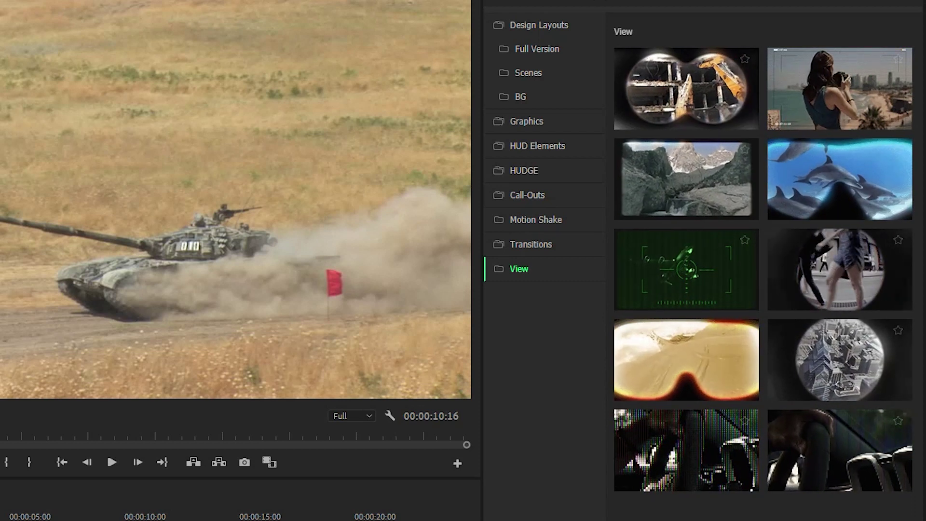
{"action": "mouse_move", "coordinate": [685, 89]}
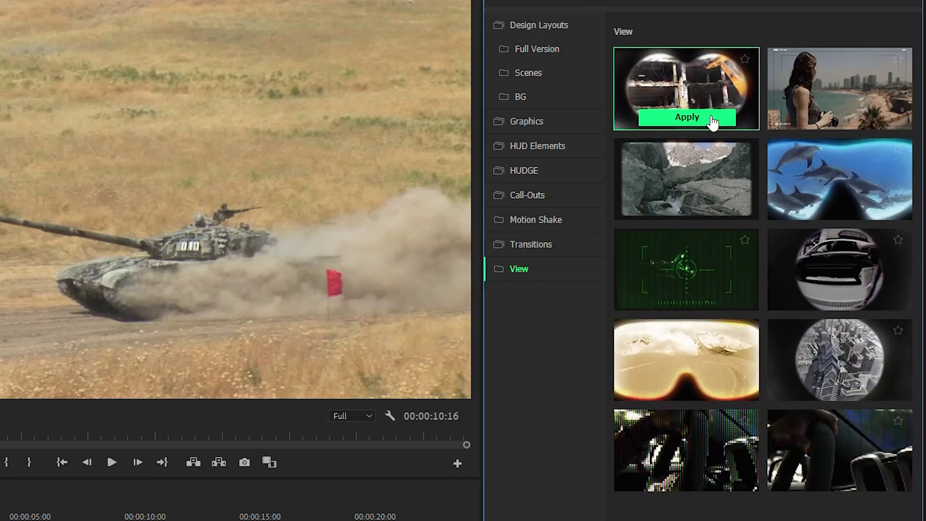
- Apply the Binoculars preset, raise the Glow luma threshold, enlarge the binocular size, then preview
{"action": "left_click", "coordinate": [712, 123]}
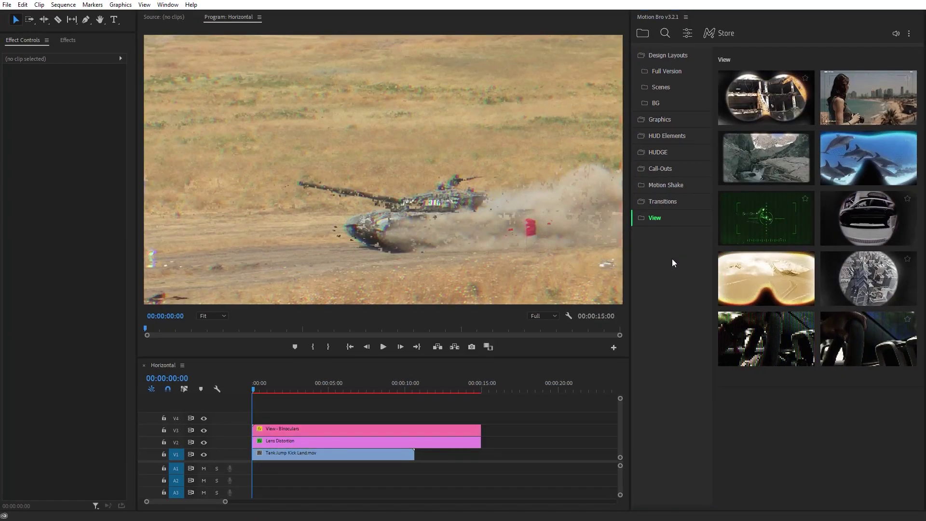
{"action": "left_click", "coordinate": [278, 417]}
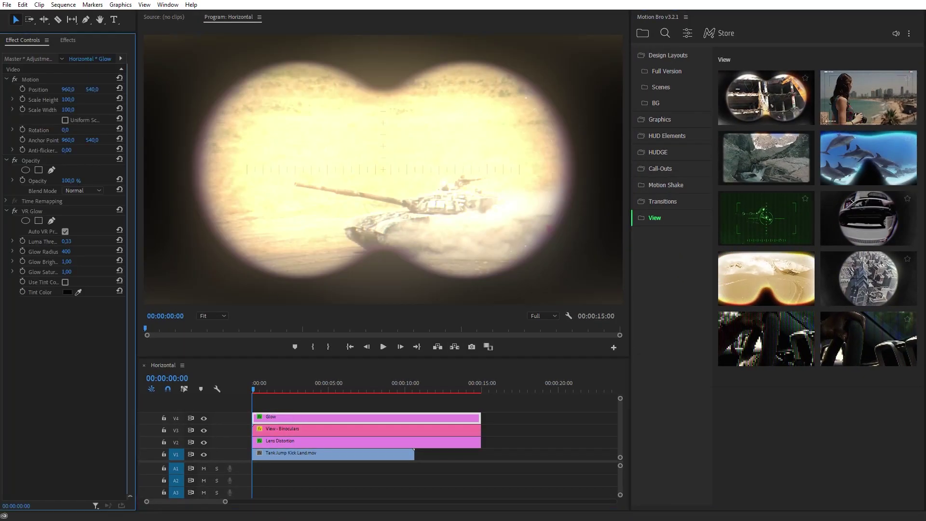
{"action": "left_click_drag", "start_coordinate": [67, 241], "coordinate": [87, 241]}
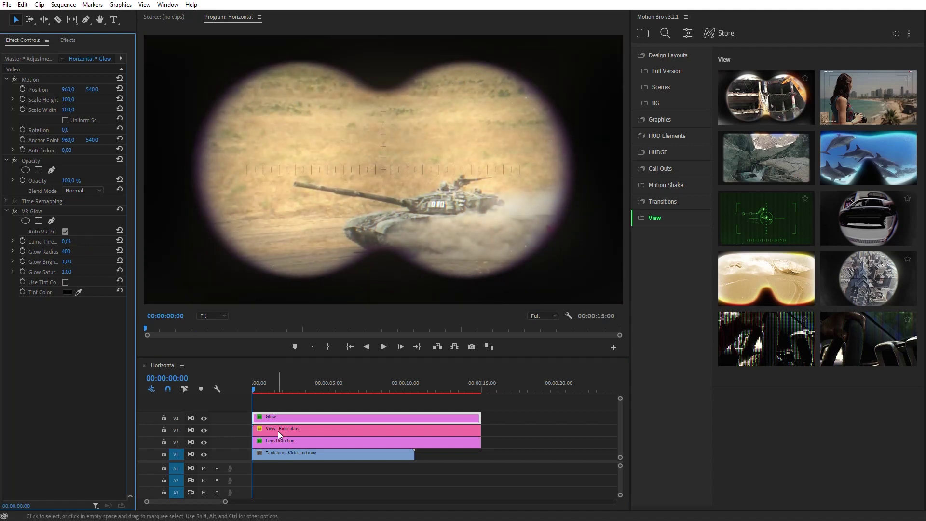
{"action": "left_click", "coordinate": [278, 431]}
{"action": "left_click_drag", "start_coordinate": [66, 89], "coordinate": [89, 90]}
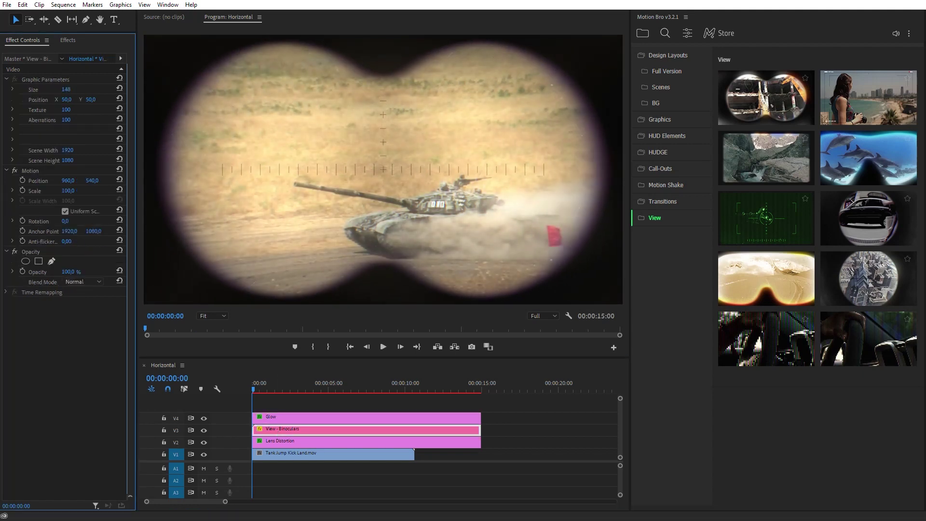
{"action": "key", "text": "space"}
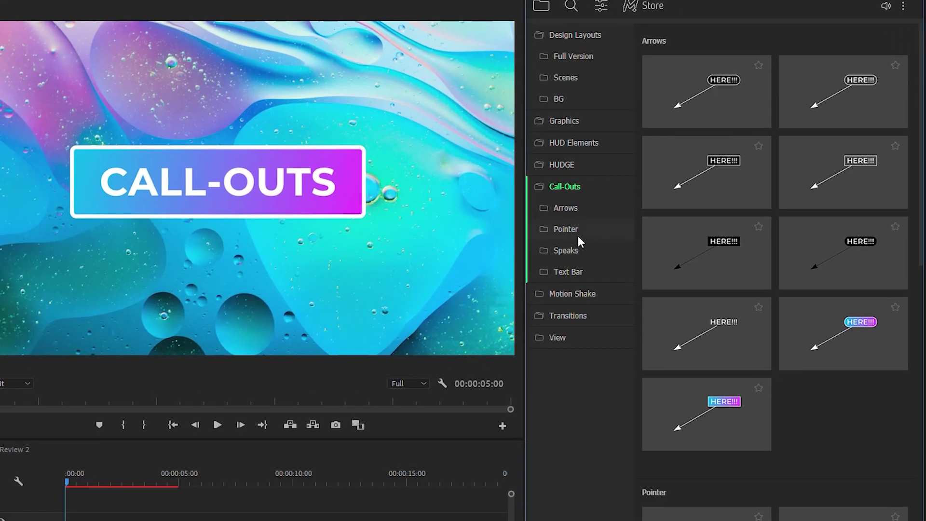
- Browse the Pointer, Speaks and Text Bar call-out presets in Motion Bro
{"action": "left_click", "coordinate": [662, 204]}
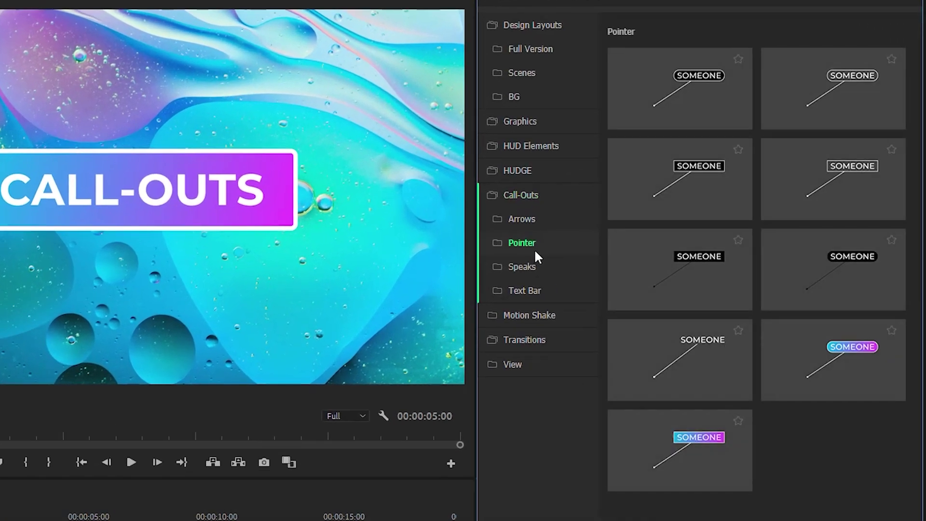
{"action": "left_click", "coordinate": [532, 264]}
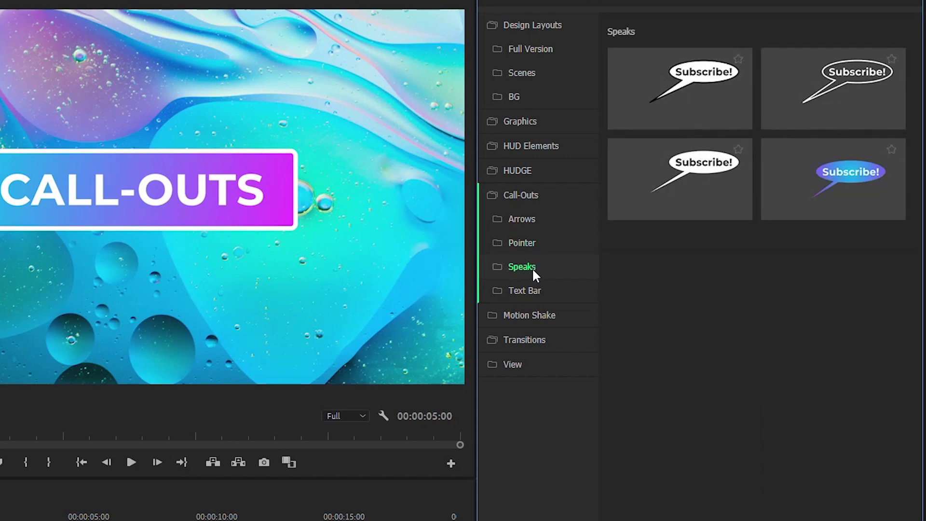
{"action": "left_click", "coordinate": [532, 286]}
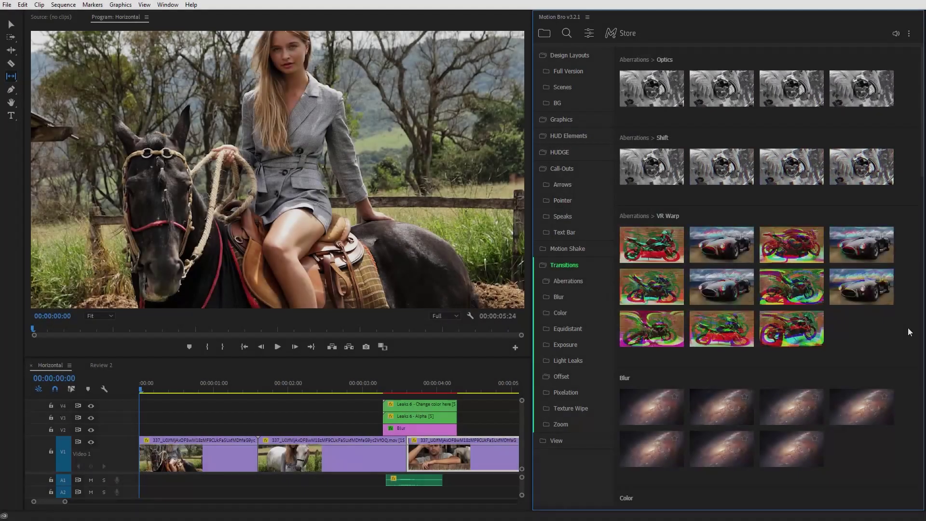
{"action": "scroll", "coordinate": [910, 332], "scroll_direction": "down", "scroll_amount": 3}
{"action": "scroll", "coordinate": [909, 332], "scroll_direction": "down", "scroll_amount": 1}
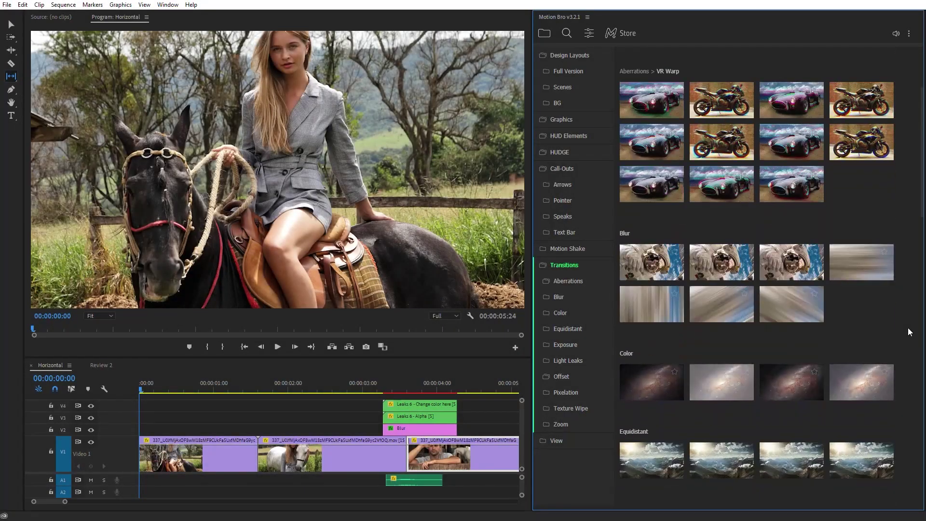
{"action": "scroll", "coordinate": [909, 333], "scroll_direction": "down", "scroll_amount": 1}
{"action": "scroll", "coordinate": [909, 332], "scroll_direction": "down", "scroll_amount": 2}
{"action": "scroll", "coordinate": [909, 333], "scroll_direction": "down", "scroll_amount": 1}
{"action": "scroll", "coordinate": [910, 332], "scroll_direction": "down", "scroll_amount": 3}
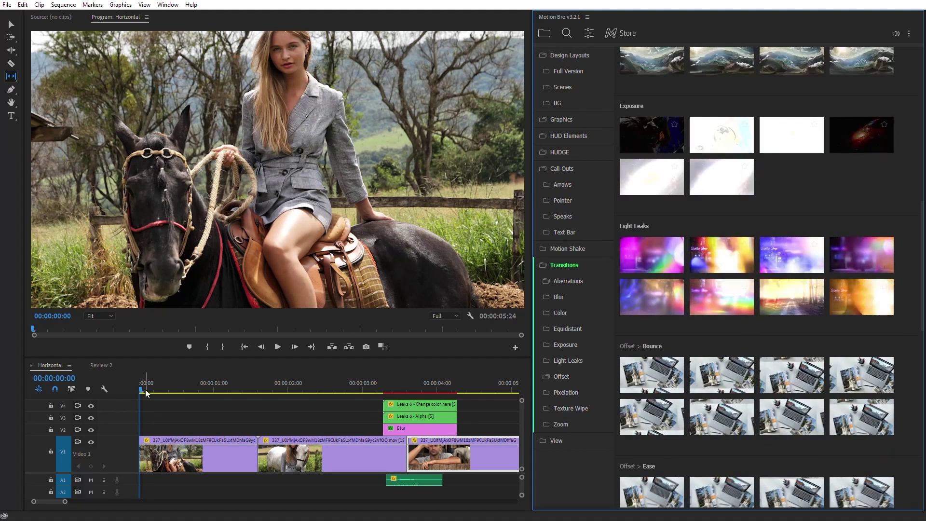
- Apply the first Light Leaks preset at the first horse-shot cut and preview it
{"action": "left_click_drag", "start_coordinate": [142, 391], "coordinate": [260, 392]}
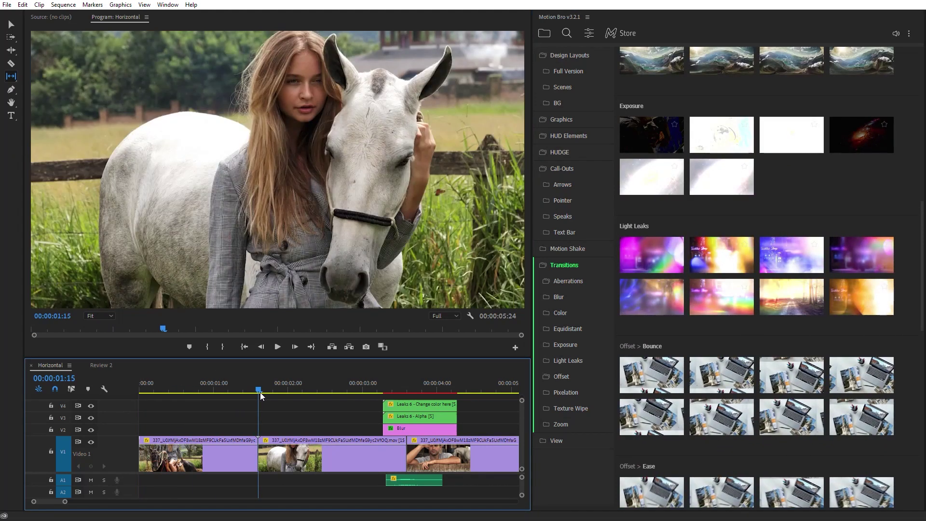
{"action": "mouse_move", "coordinate": [651, 255]}
{"action": "left_click", "coordinate": [653, 266]}
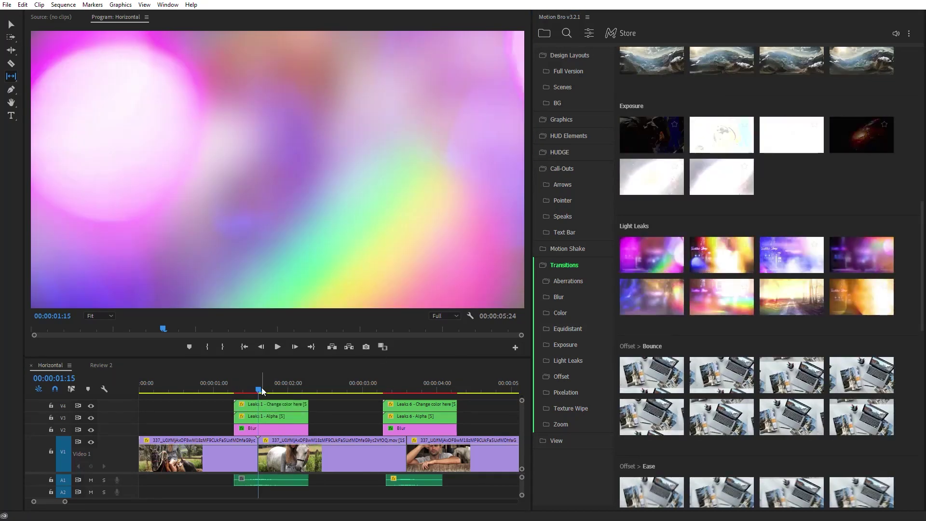
{"action": "left_click_drag", "start_coordinate": [261, 392], "coordinate": [161, 392]}
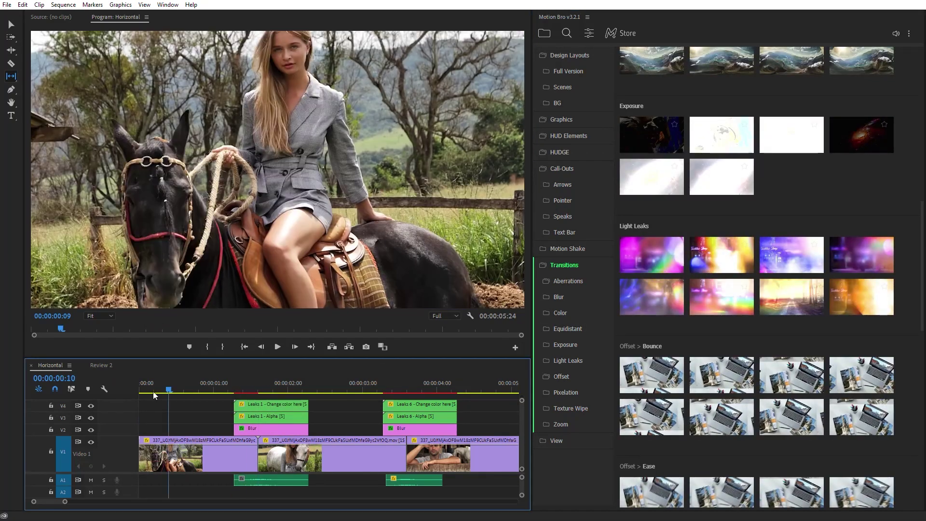
{"action": "key", "text": "space"}
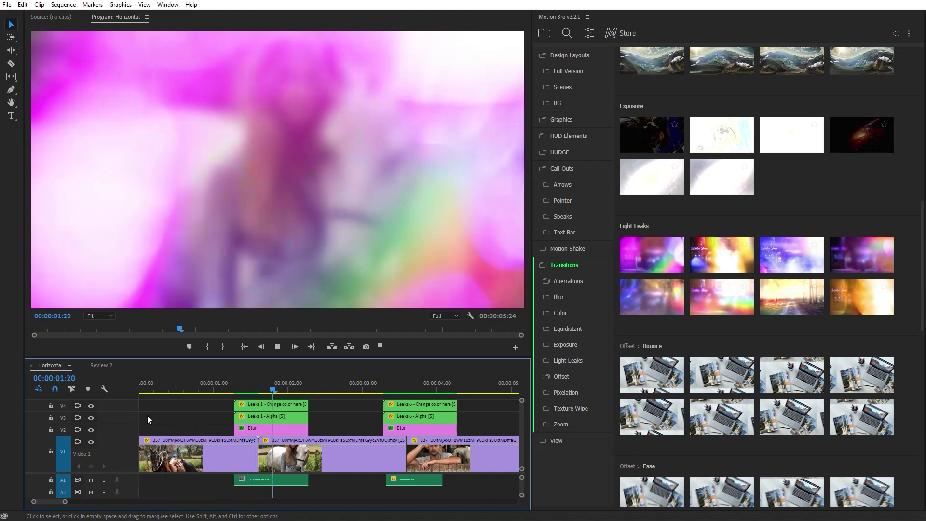